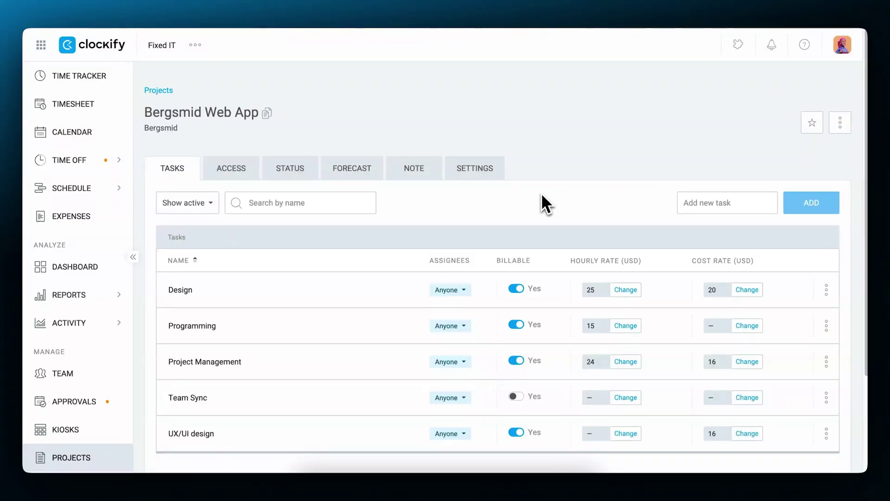
Step: Check Bergsmid Web App's status figures, then view its forecast chart by week
{"action": "left_click", "coordinate": [291, 171]}
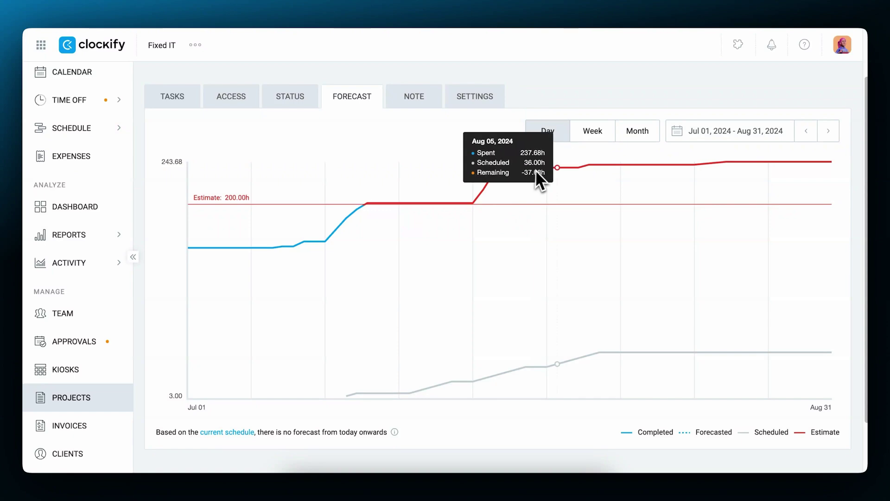
{"action": "left_click", "coordinate": [595, 134]}
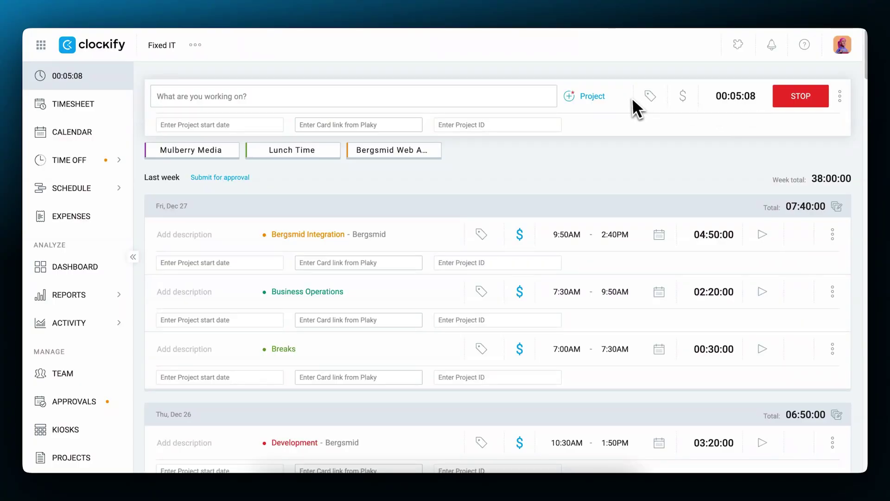
Step: Create the green, public Team Meet project for client Pixel Co from the Projects list
{"action": "left_click", "coordinate": [589, 96]}
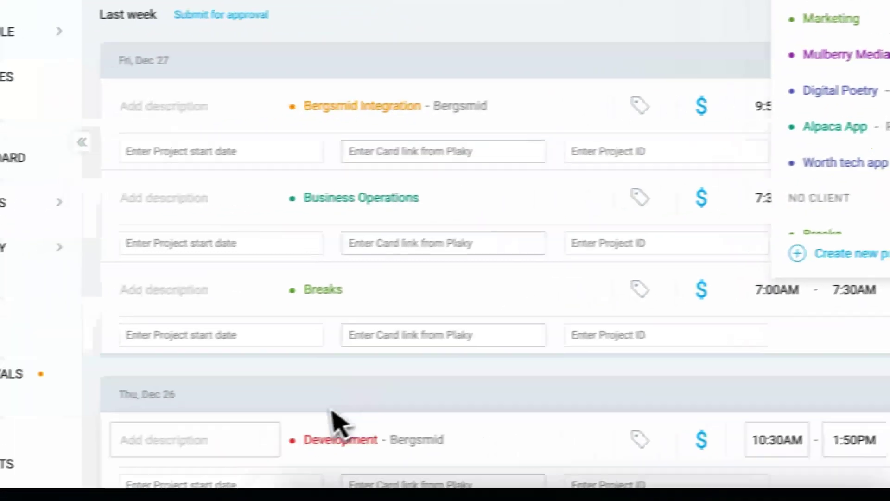
{"action": "left_click", "coordinate": [183, 471]}
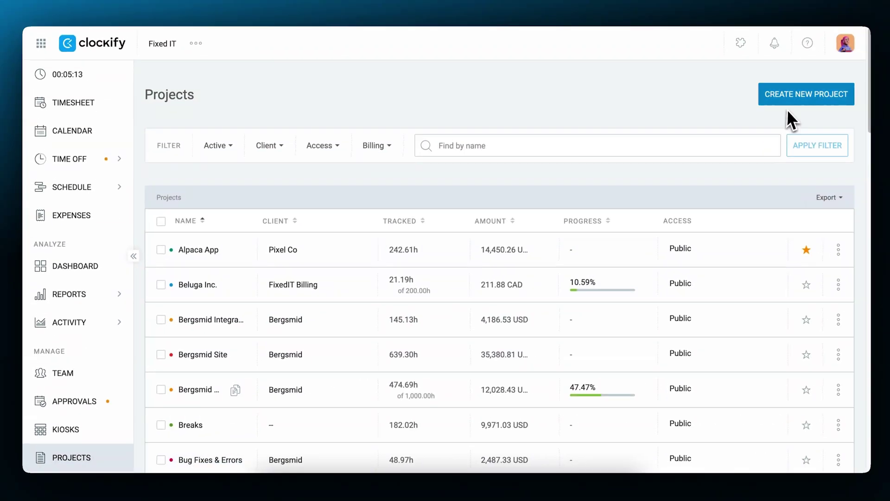
{"action": "left_click", "coordinate": [793, 99]}
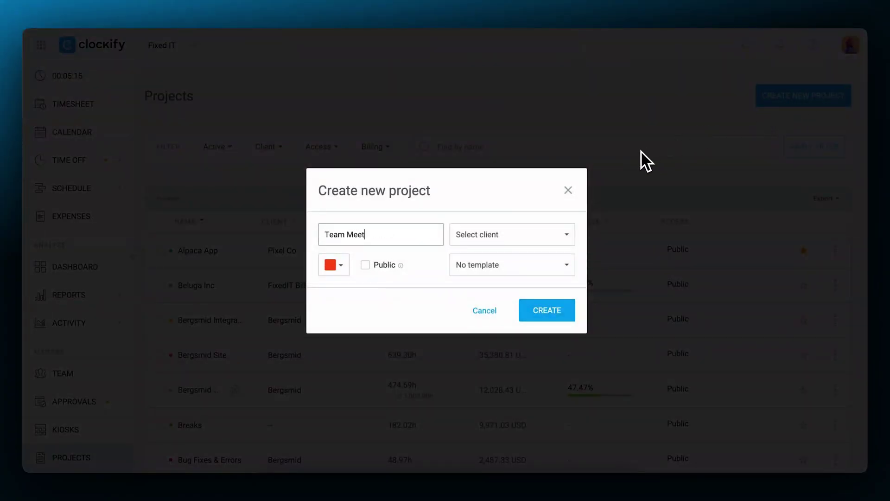
{"action": "left_click", "coordinate": [514, 241]}
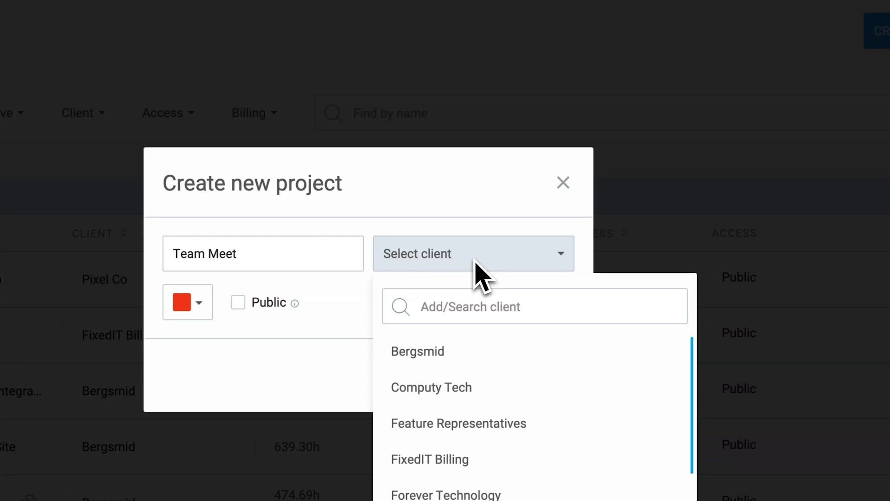
{"action": "type", "text": "pix"}
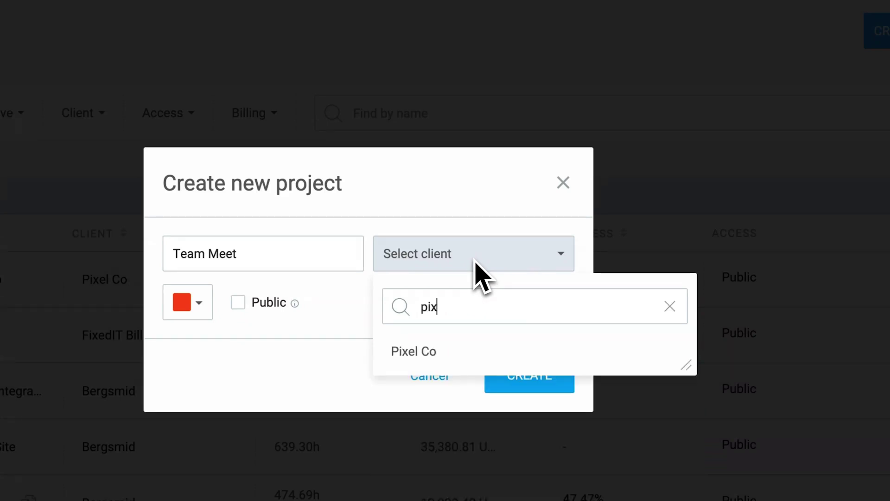
{"action": "left_click", "coordinate": [436, 351]}
{"action": "left_click", "coordinate": [199, 305]}
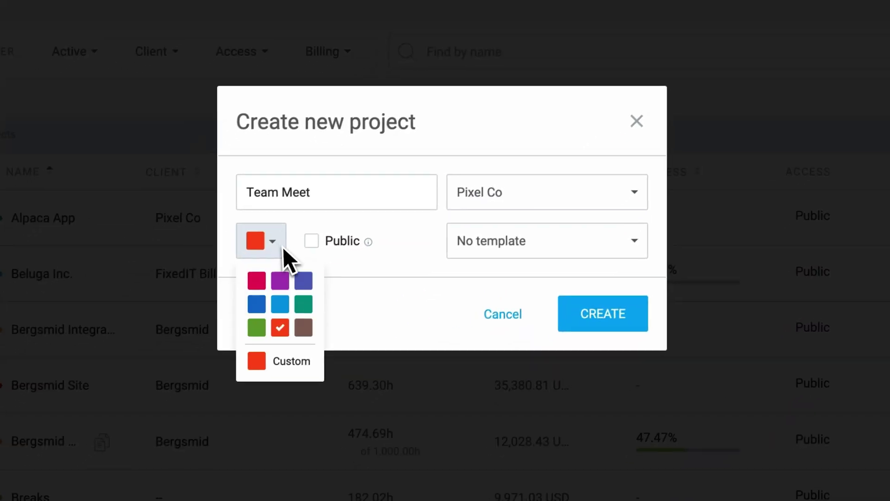
{"action": "left_click", "coordinate": [274, 314]}
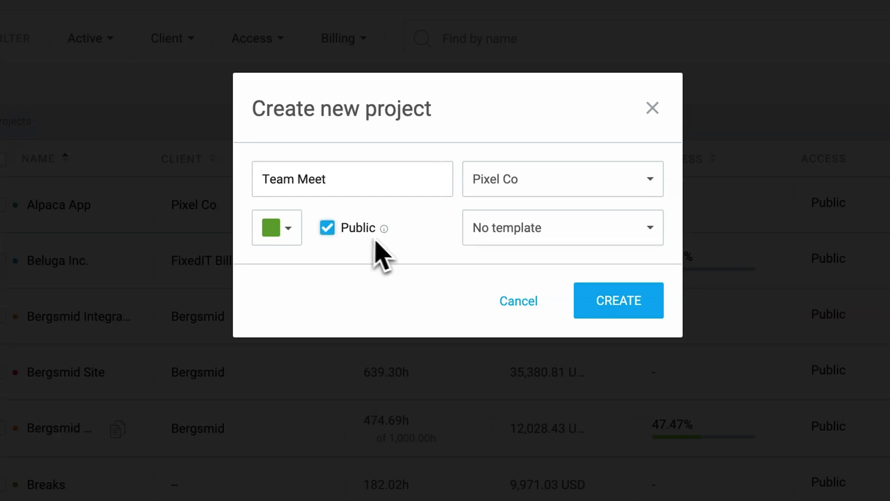
{"action": "left_click", "coordinate": [579, 301]}
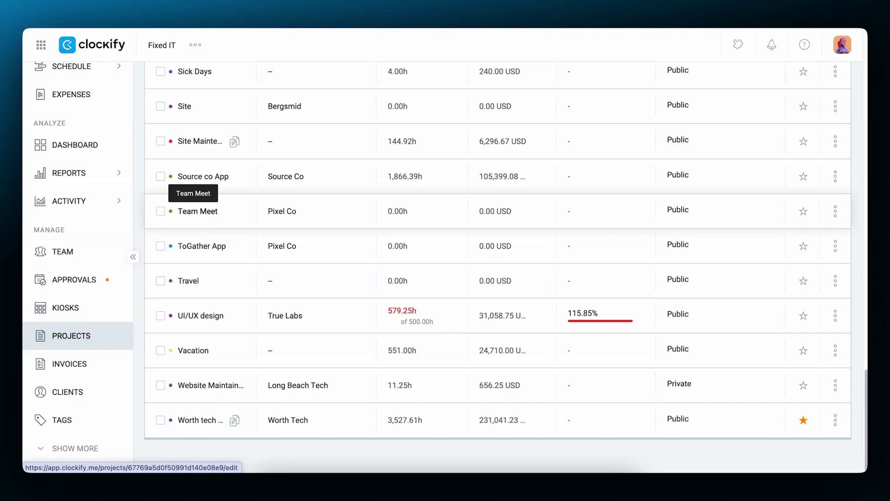
Step: On the Team Meet project page, add a task named Organization
{"action": "left_click", "coordinate": [204, 211]}
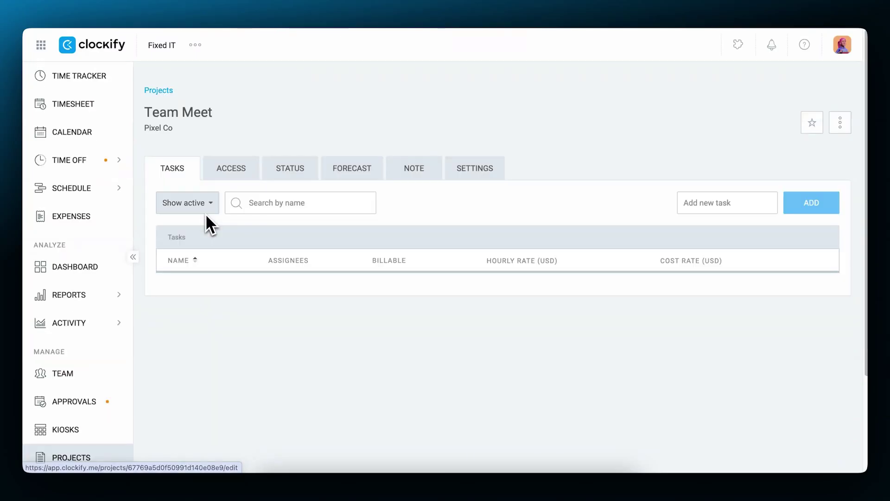
{"action": "left_click", "coordinate": [706, 206]}
{"action": "type", "text": "Organization"}
{"action": "left_click", "coordinate": [809, 203]}
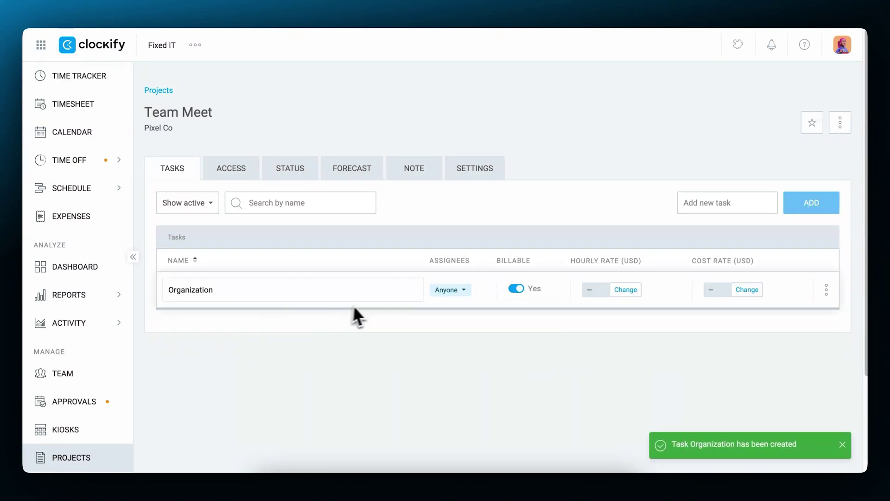
Step: Assign the Organization task to the Content Marketing group
{"action": "left_click", "coordinate": [459, 292]}
{"action": "left_click", "coordinate": [464, 388]}
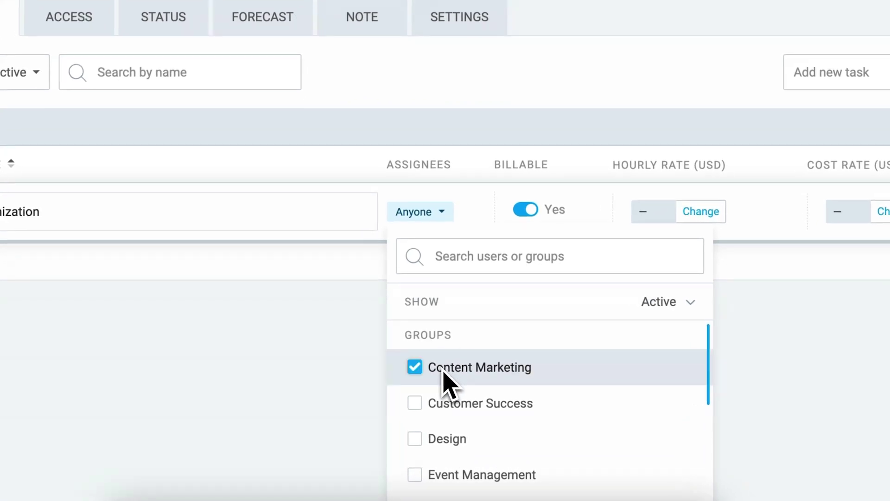
{"action": "type", "text": "fra"}
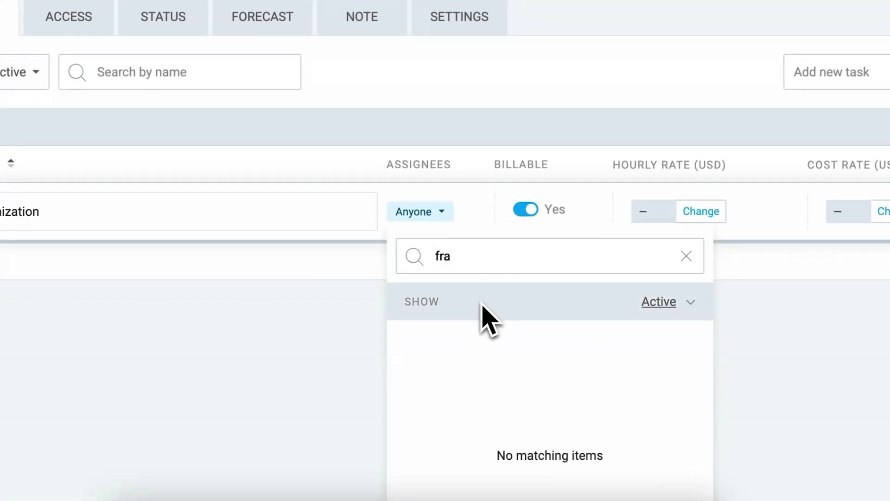
{"action": "left_click", "coordinate": [477, 416]}
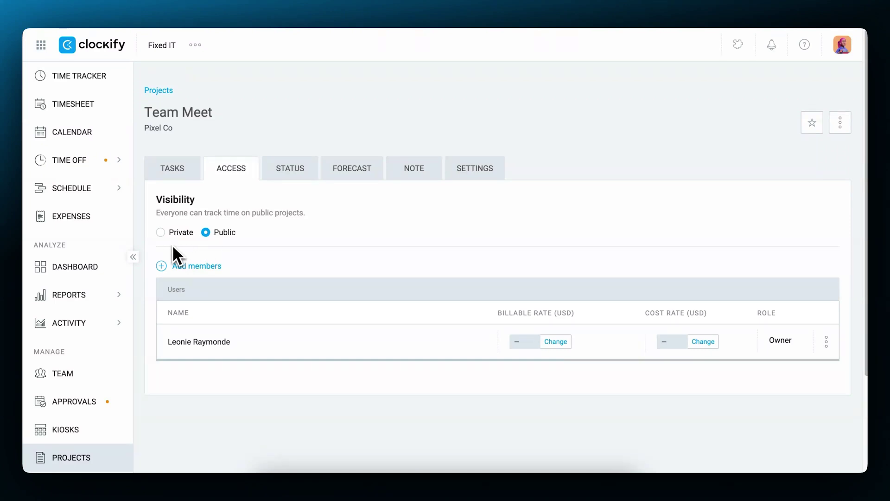
Step: Make Team Meet private and add the Content Marketing group plus three users as members
{"action": "left_click", "coordinate": [161, 233]}
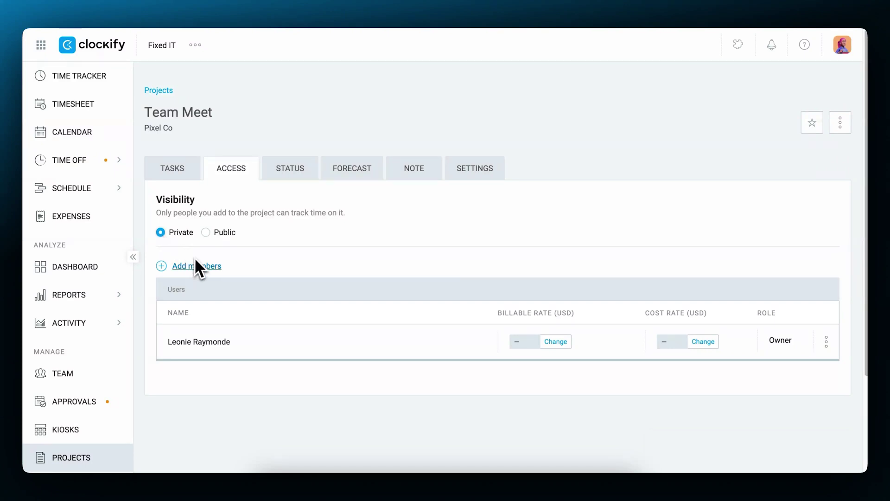
{"action": "left_click", "coordinate": [200, 269]}
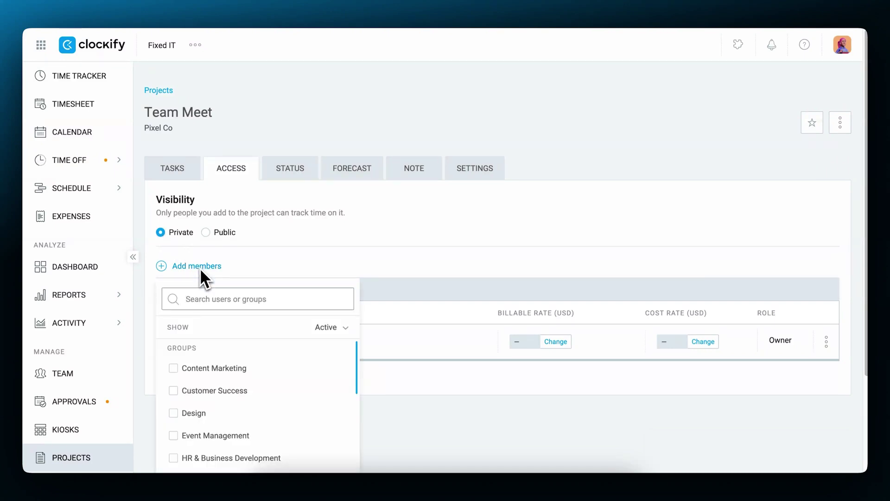
{"action": "left_click", "coordinate": [225, 369]}
{"action": "scroll", "coordinate": [315, 366], "scroll_direction": "down", "scroll_amount": 5}
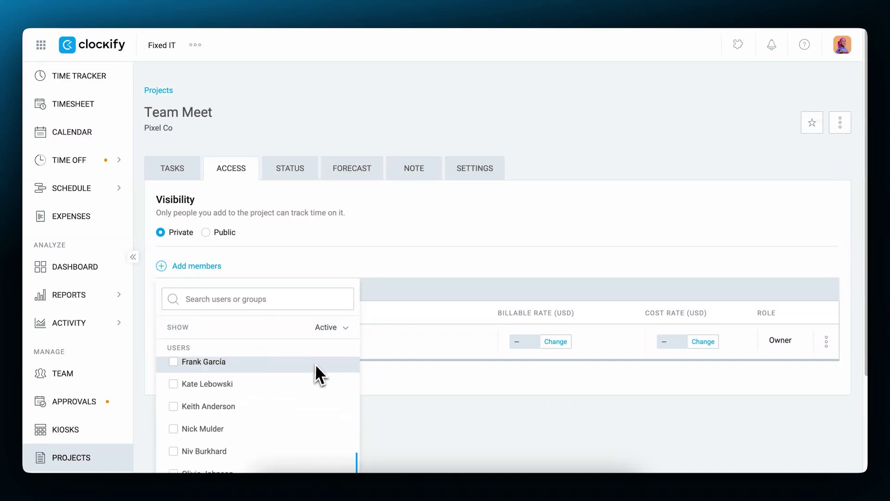
{"action": "left_click", "coordinate": [234, 403]}
{"action": "left_click", "coordinate": [215, 380]}
{"action": "left_click", "coordinate": [211, 363]}
{"action": "left_click", "coordinate": [405, 397]}
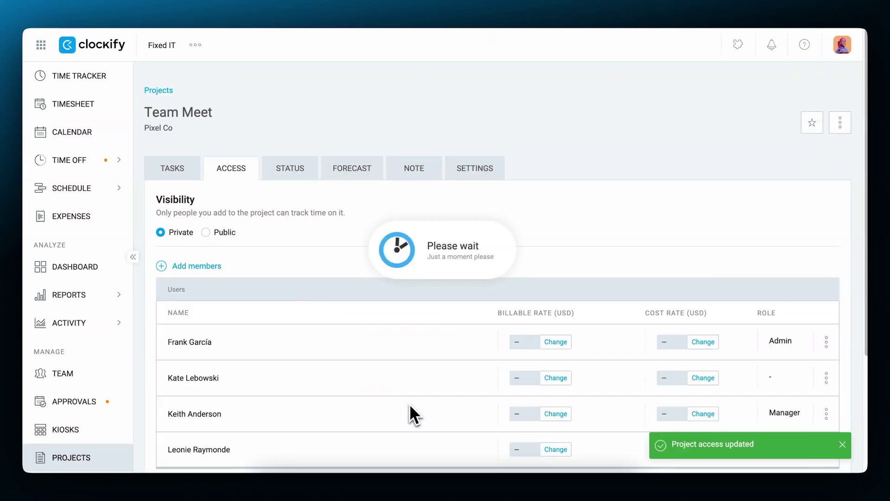
Step: Give one of the Team Meet members manager rights
{"action": "scroll", "coordinate": [410, 403], "scroll_direction": "down", "scroll_amount": 1}
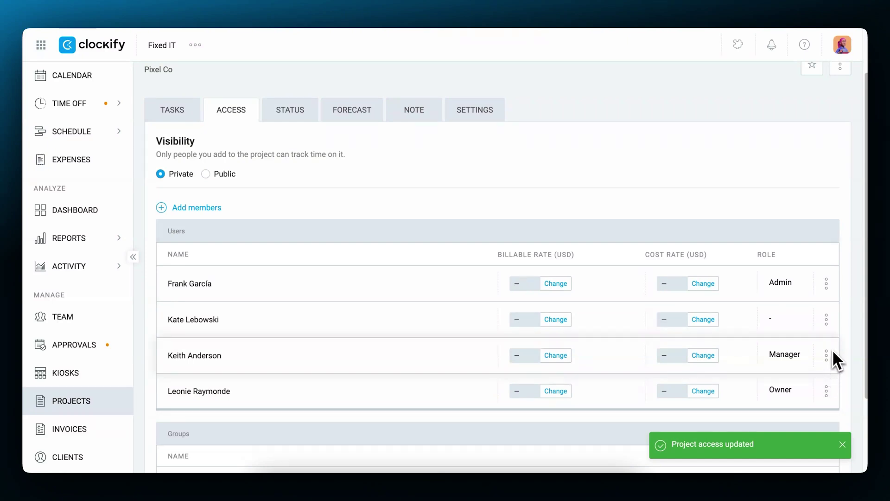
{"action": "left_click", "coordinate": [827, 322]}
{"action": "left_click", "coordinate": [814, 344]}
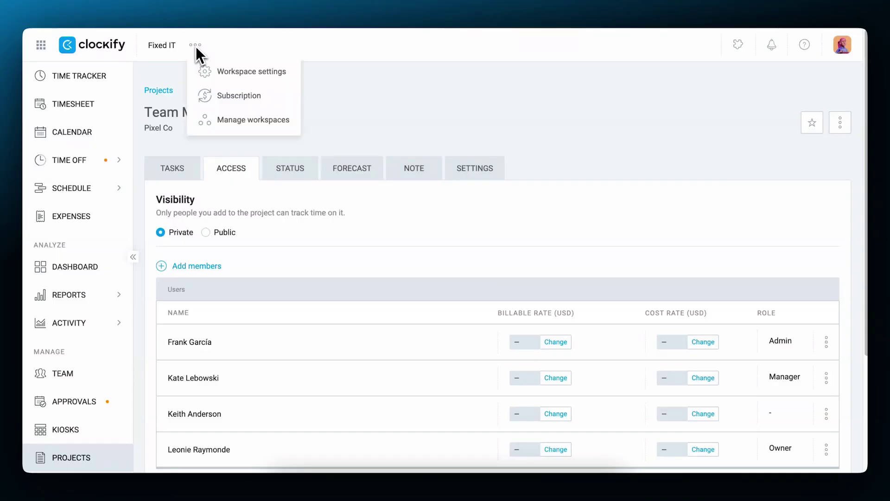
Step: Review the workspace permission settings, then open Team Meet's Note tab
{"action": "left_click", "coordinate": [218, 70]}
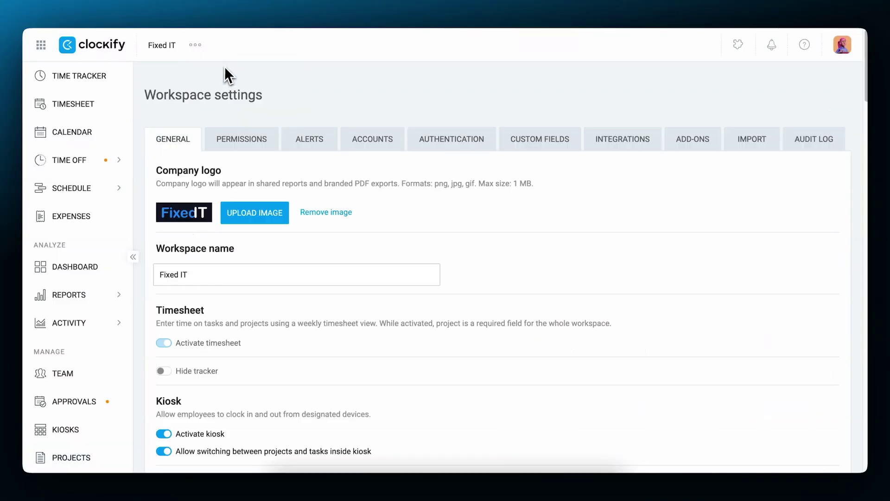
{"action": "left_click", "coordinate": [253, 141]}
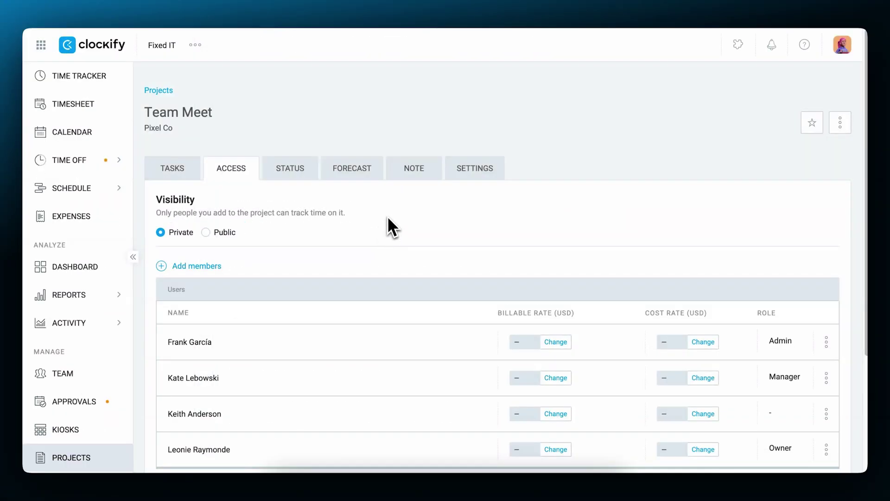
{"action": "left_click", "coordinate": [416, 176]}
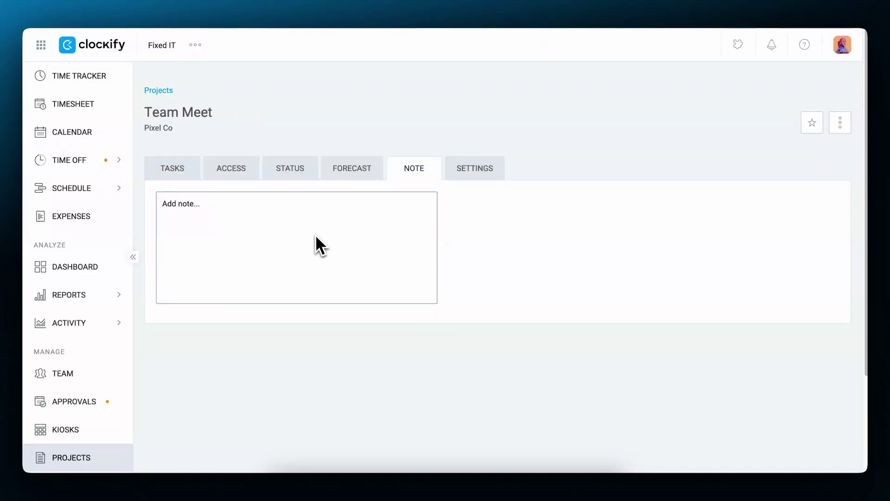
Step: Write and save '## IMPORTANT NOTE' as a heading in Team Meet's note
{"action": "left_click", "coordinate": [316, 235]}
{"action": "type", "text": "## IMPORTANT NOTE"}
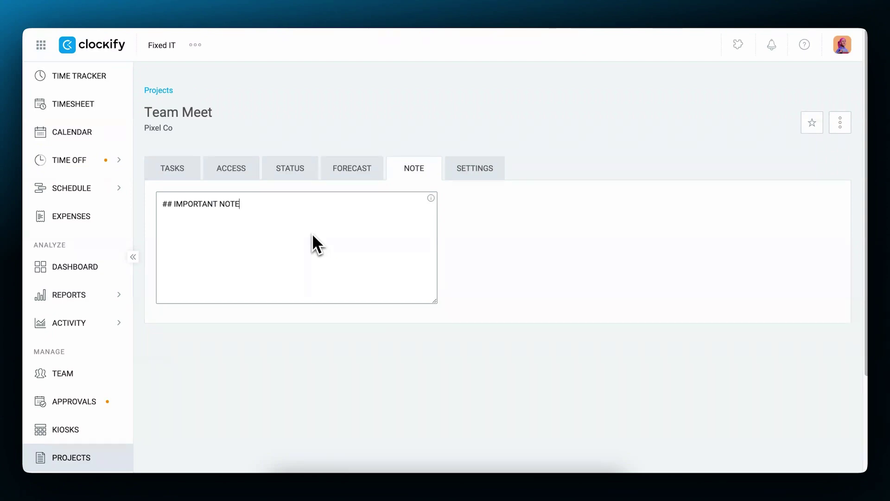
{"action": "left_click", "coordinate": [505, 282]}
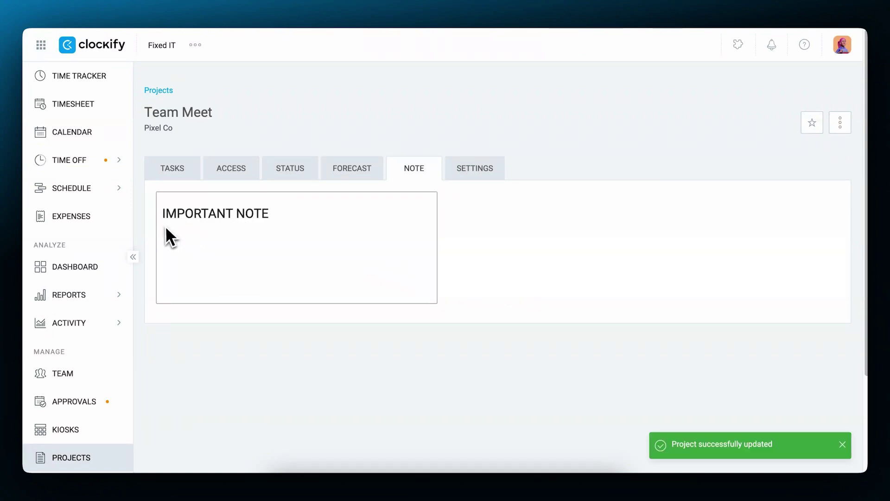
Step: In Team Meet's settings, switch off visibility of the Project Status field
{"action": "left_click", "coordinate": [474, 170]}
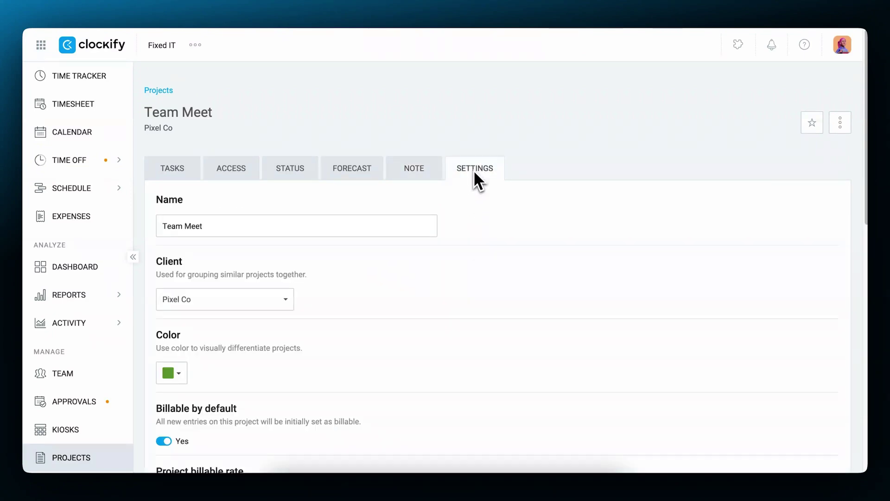
{"action": "scroll", "coordinate": [479, 278], "scroll_direction": "down", "scroll_amount": 3}
{"action": "scroll", "coordinate": [479, 288], "scroll_direction": "down", "scroll_amount": 2}
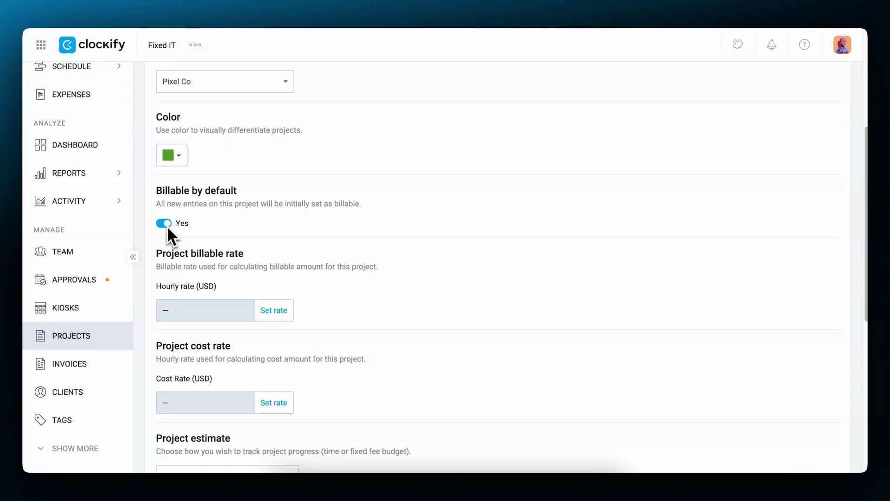
{"action": "scroll", "coordinate": [292, 273], "scroll_direction": "down", "scroll_amount": 7}
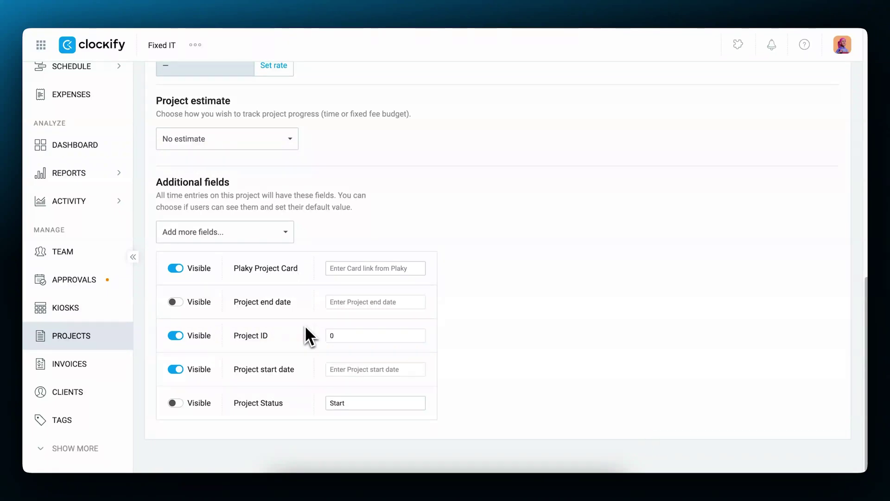
{"action": "left_click", "coordinate": [179, 402]}
{"action": "left_click", "coordinate": [195, 45]}
Step: From the projects list, set Team Meet as a project template
{"action": "left_click", "coordinate": [226, 69]}
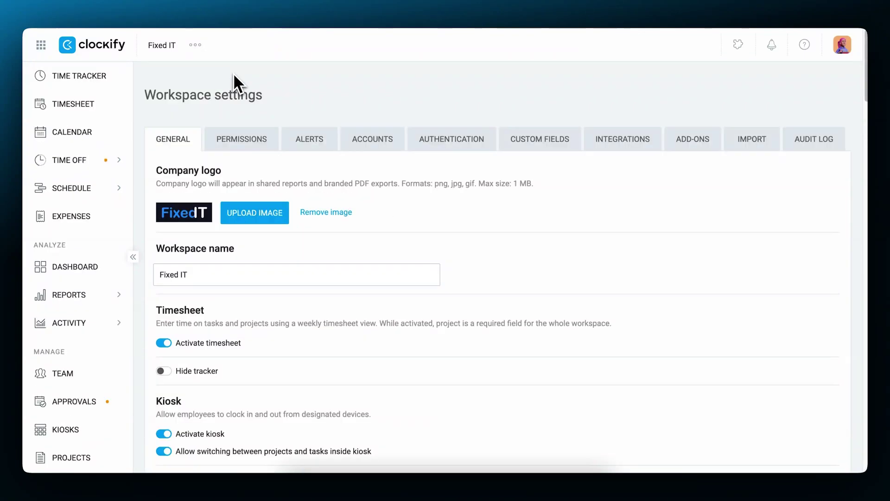
{"action": "scroll", "coordinate": [412, 309], "scroll_direction": "down", "scroll_amount": 3}
{"action": "scroll", "coordinate": [413, 310], "scroll_direction": "down", "scroll_amount": 4}
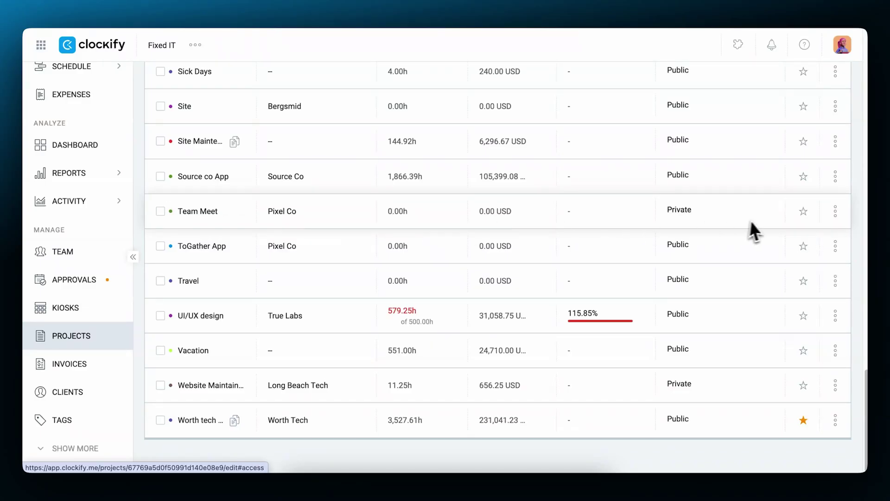
{"action": "left_click", "coordinate": [834, 212]}
{"action": "left_click", "coordinate": [823, 236]}
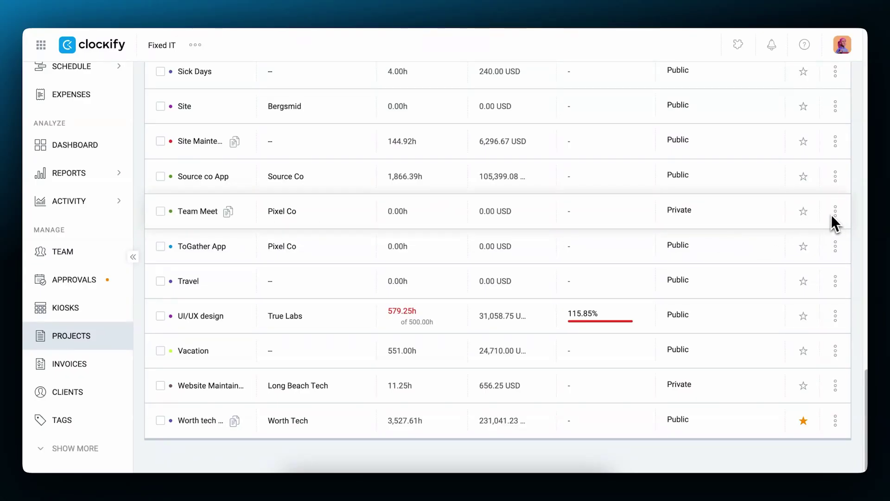
Step: Archive Team Meet with 'Also mark all tasks as done' left checked
{"action": "left_click", "coordinate": [835, 212]}
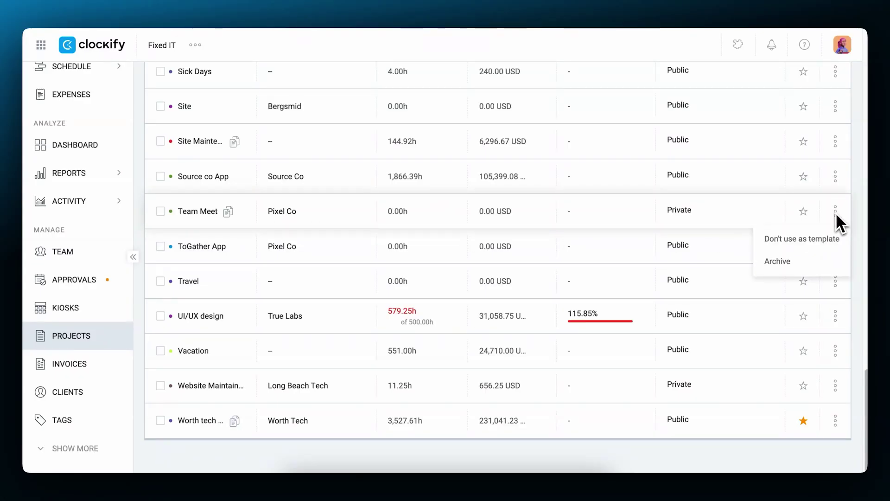
{"action": "left_click", "coordinate": [775, 262]}
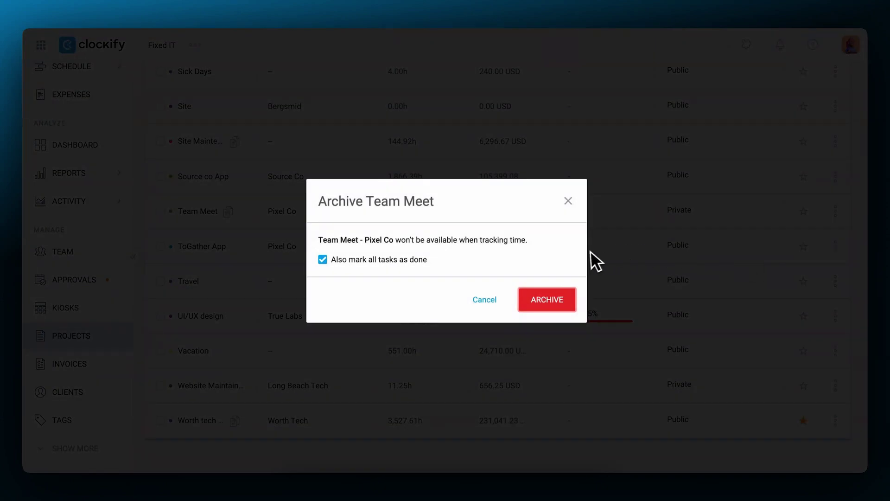
{"action": "left_click", "coordinate": [547, 299]}
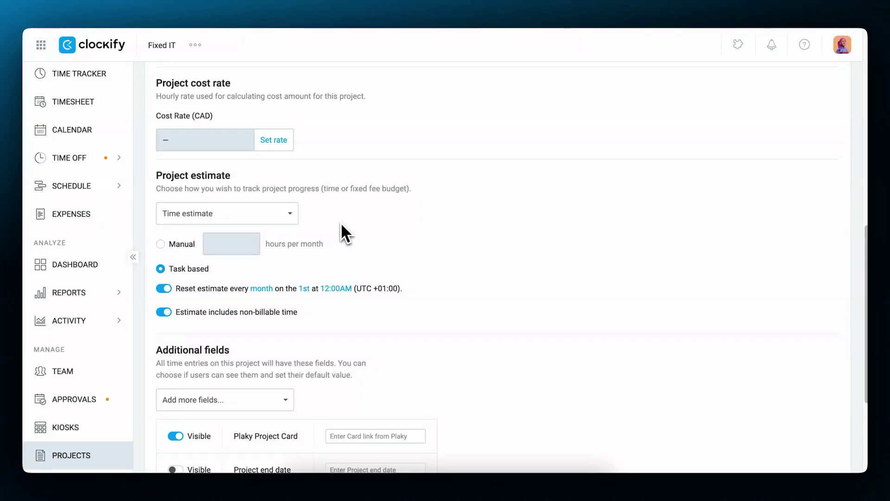
Step: Set Beluga Inc.'s project estimate to a task-based time estimate instead of manual
{"action": "left_click", "coordinate": [294, 216]}
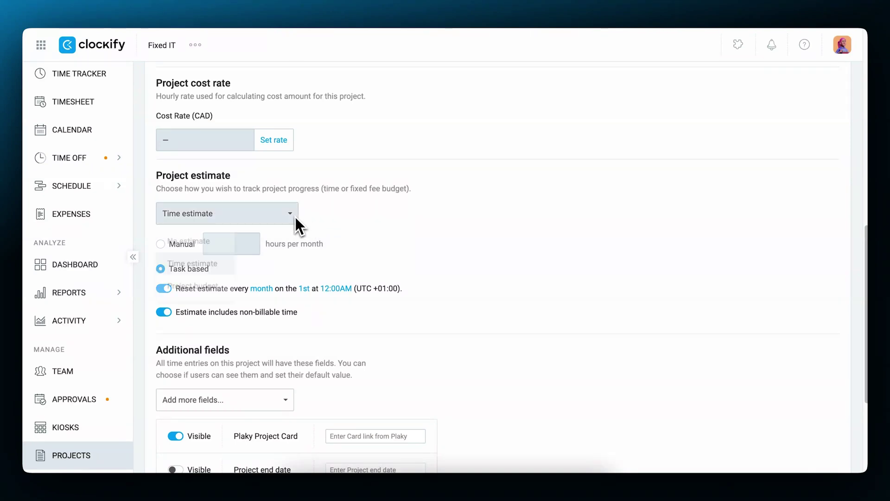
{"action": "left_click", "coordinate": [293, 216]}
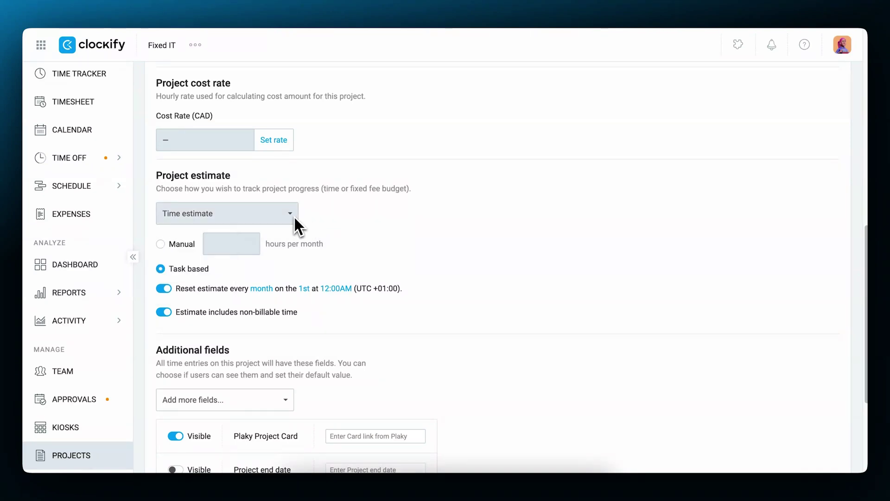
{"action": "left_click", "coordinate": [161, 244]}
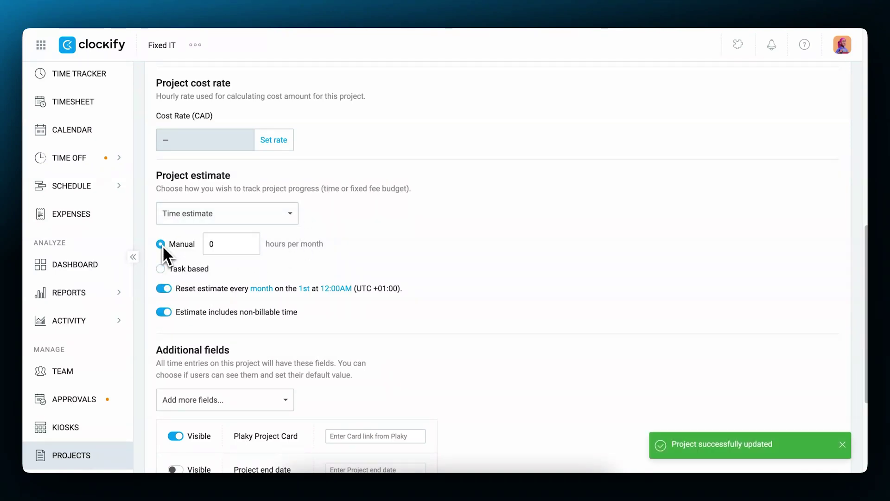
{"action": "left_click", "coordinate": [162, 269]}
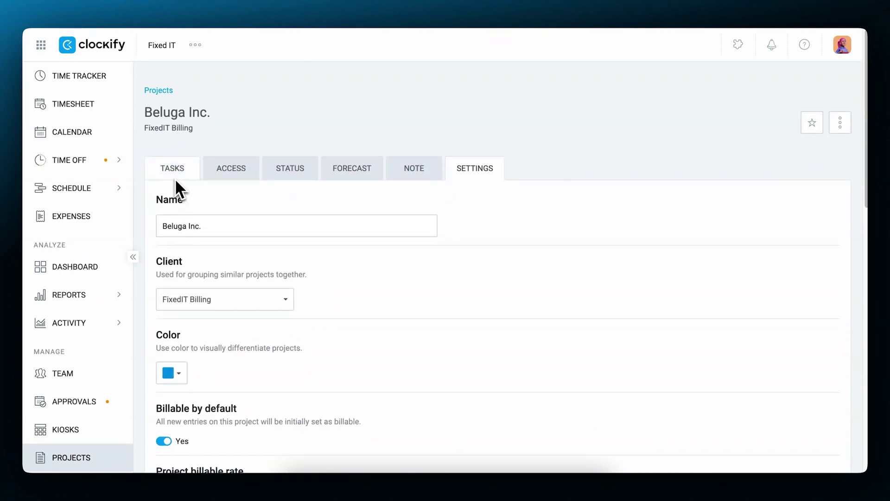
Step: Review task estimates such as Product Implementation and keep the monthly reset period
{"action": "left_click", "coordinate": [175, 180]}
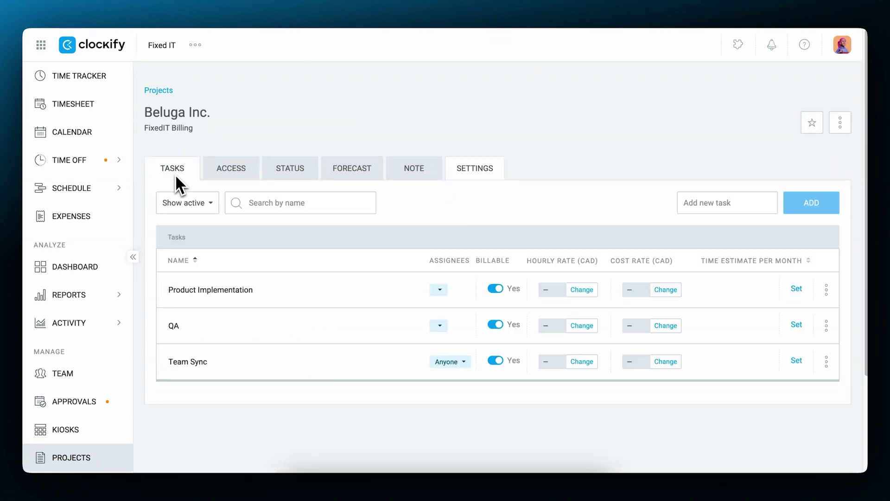
{"action": "left_click", "coordinate": [798, 288]}
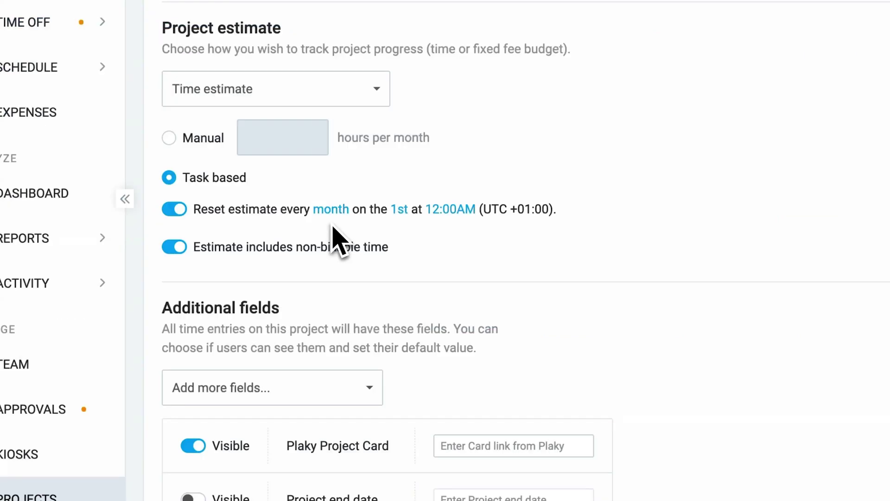
{"action": "left_click", "coordinate": [333, 219]}
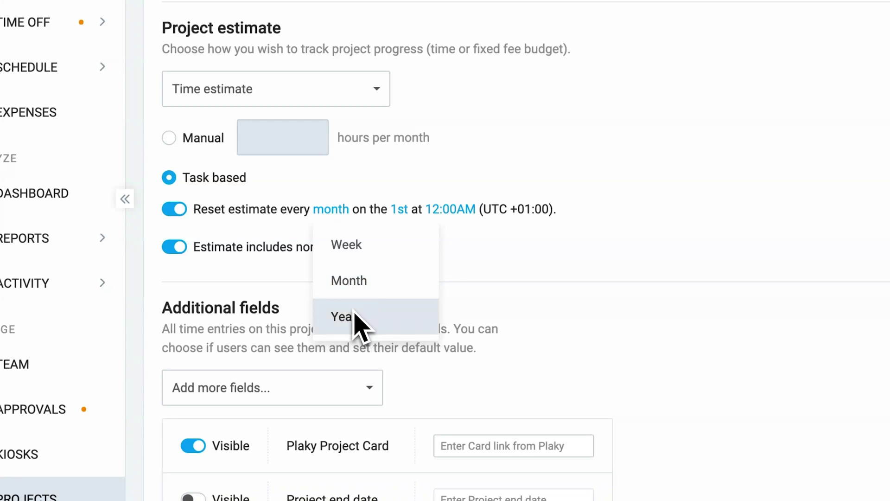
{"action": "left_click", "coordinate": [473, 256]}
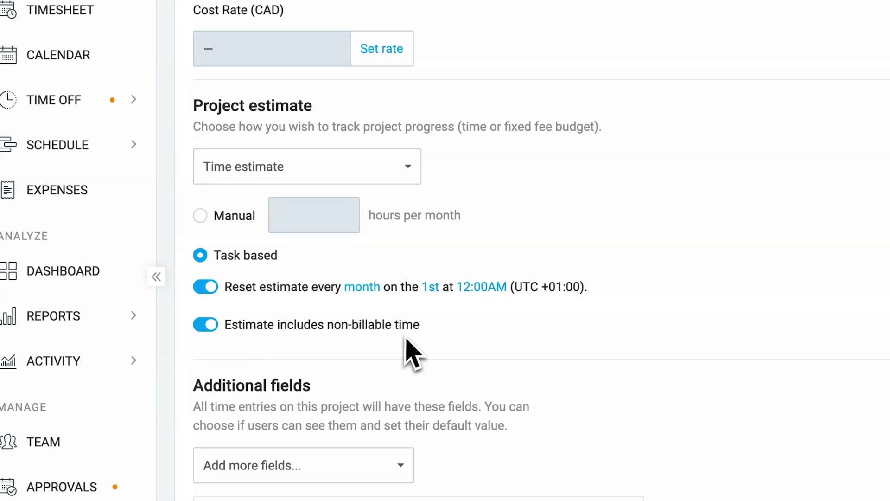
Step: Switch the project estimate to a task-based budget
{"action": "left_click", "coordinate": [410, 172]}
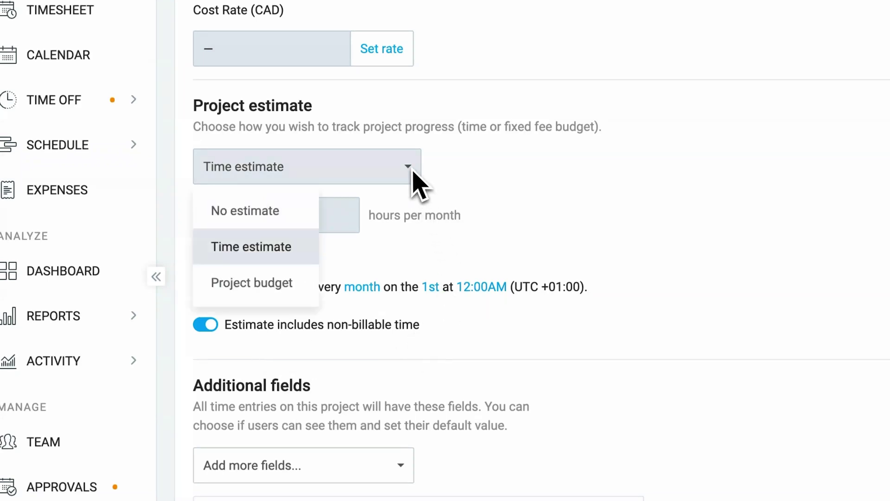
{"action": "left_click", "coordinate": [283, 282]}
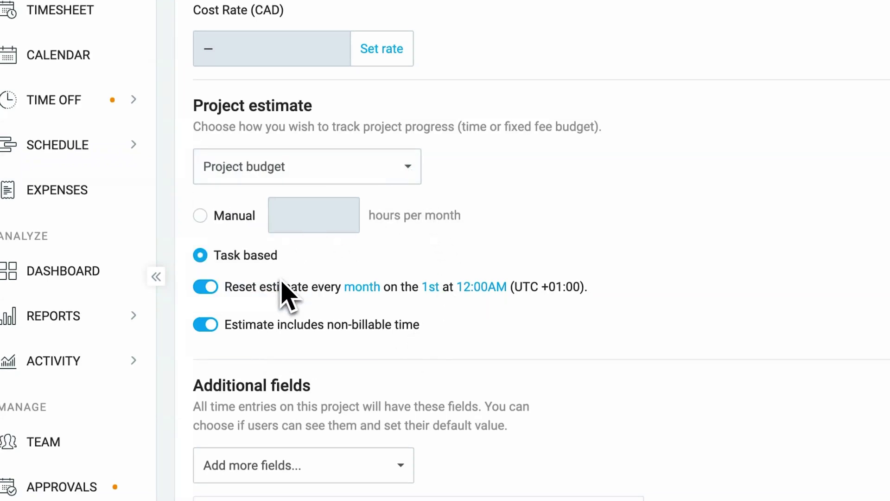
{"action": "left_click", "coordinate": [200, 216]}
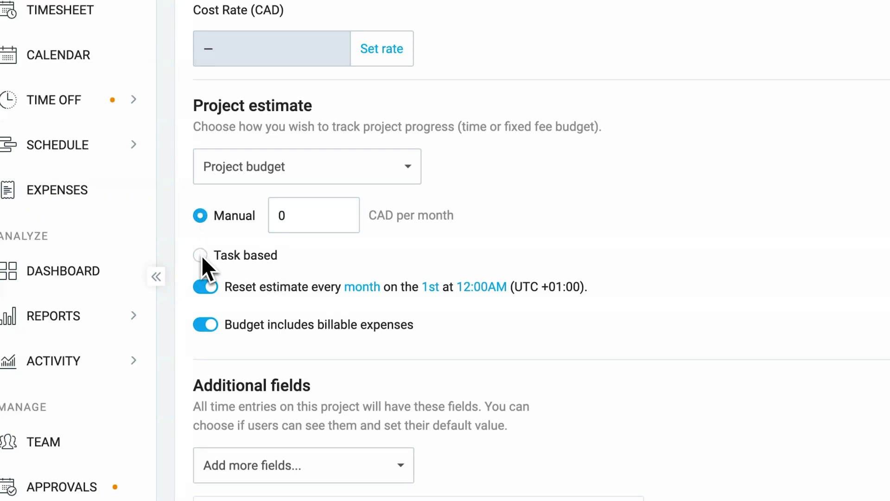
{"action": "left_click", "coordinate": [200, 255]}
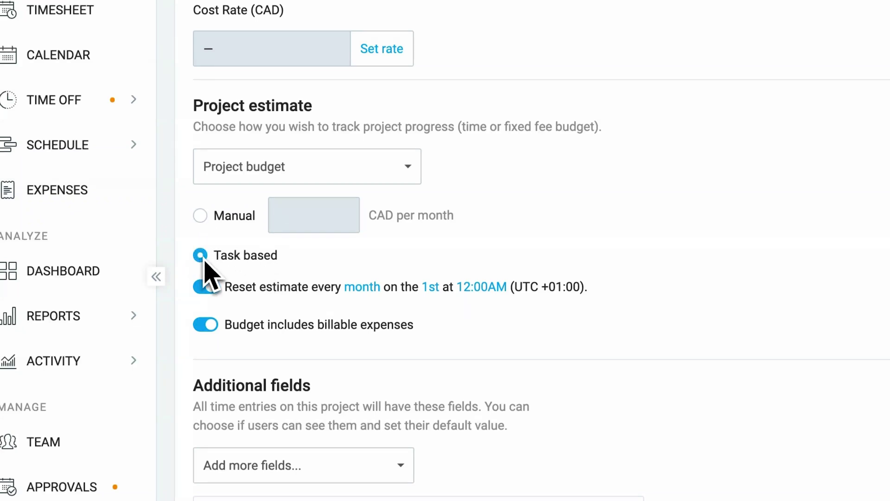
Step: Keep the budget resetting monthly and leave billable expenses included
{"action": "left_click", "coordinate": [353, 287]}
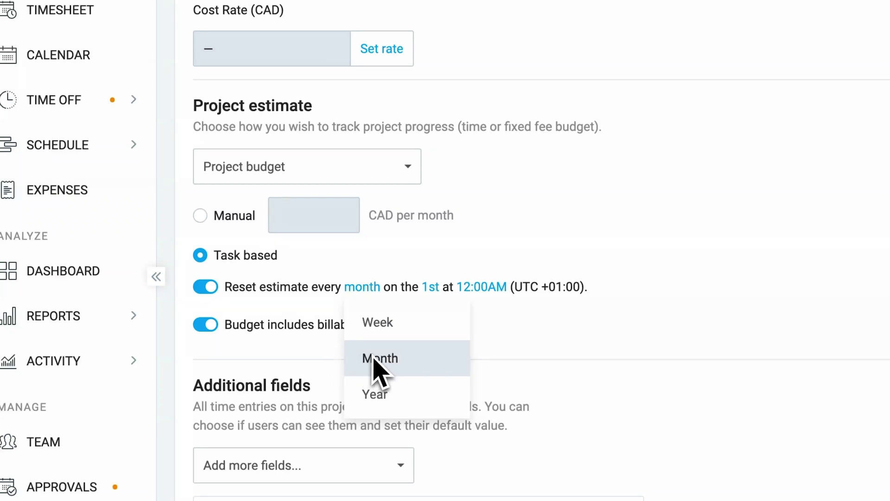
{"action": "left_click", "coordinate": [554, 362]}
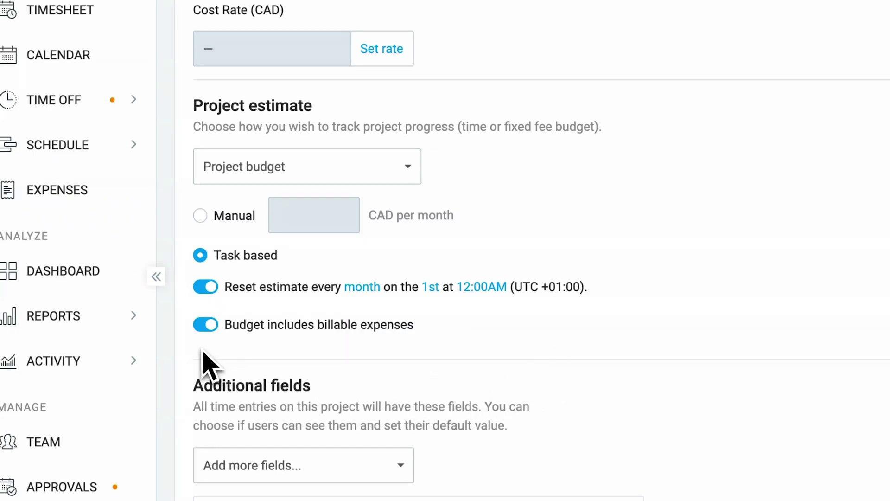
{"action": "left_click", "coordinate": [206, 330]}
{"action": "left_click", "coordinate": [207, 330]}
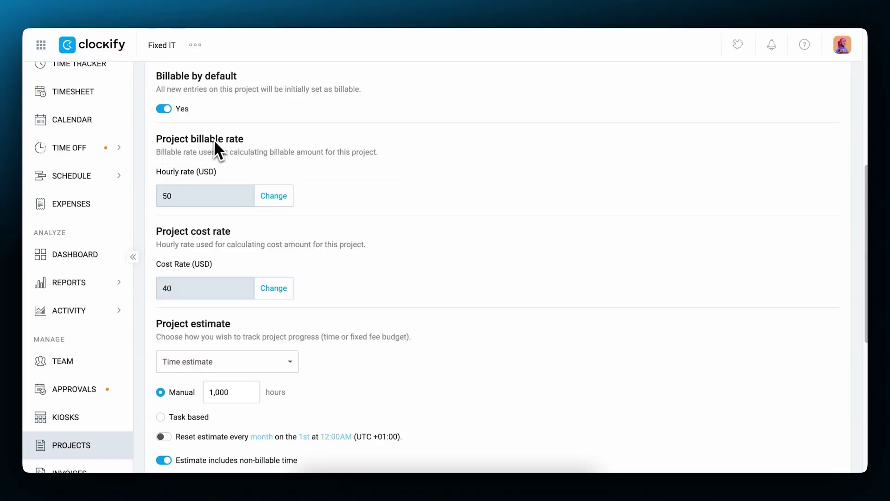
Step: Check the 50 USD billable and 40 USD cost rates without changing them, then open the Bergsmid Web App tasks
{"action": "left_click", "coordinate": [284, 195]}
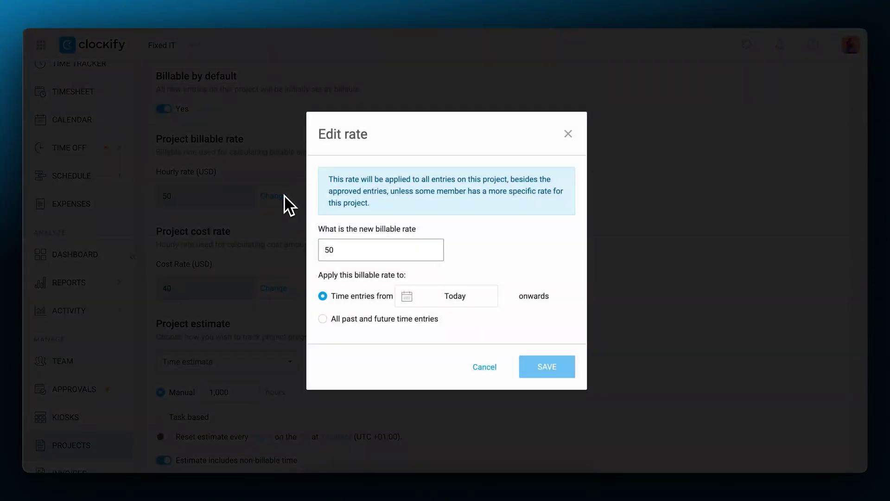
{"action": "left_click", "coordinate": [284, 194]}
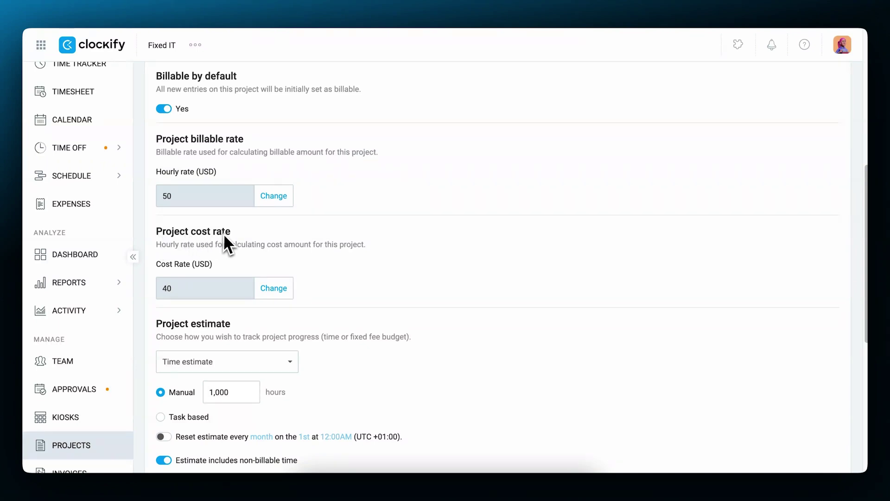
{"action": "left_click", "coordinate": [272, 286]}
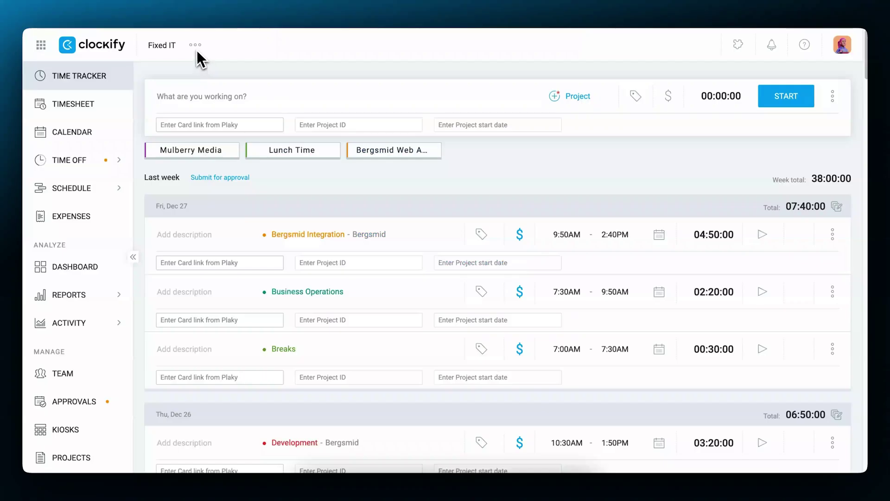
{"action": "left_click", "coordinate": [195, 46]}
{"action": "left_click", "coordinate": [209, 68]}
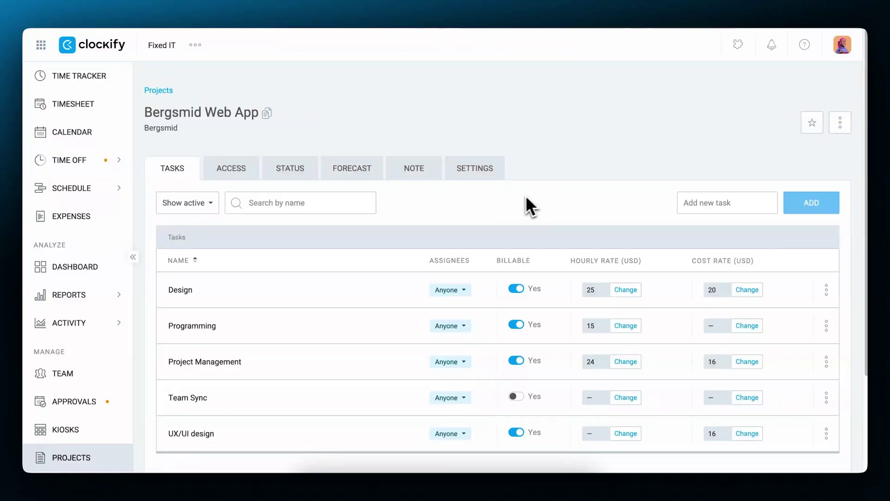
Step: View Bergsmid Web App's time estimate status, then its 12,516.43 USD spent against the 7,000 USD budget
{"action": "left_click", "coordinate": [288, 174]}
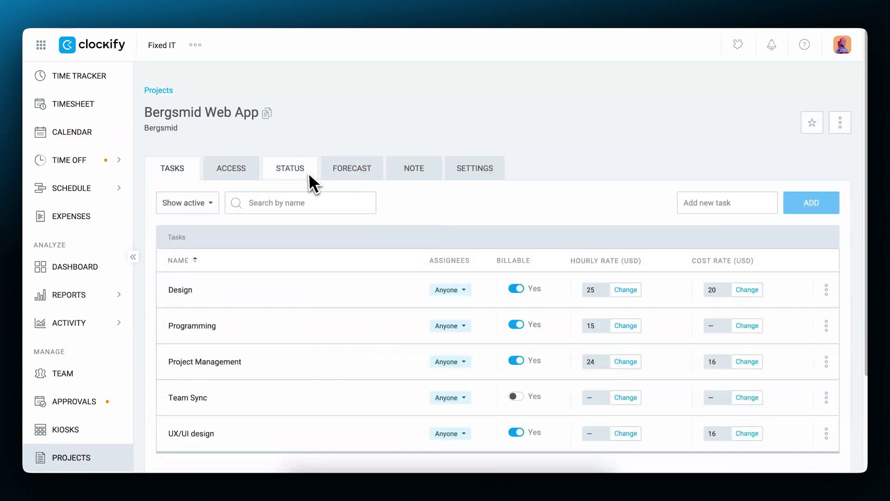
{"action": "left_click", "coordinate": [300, 172]}
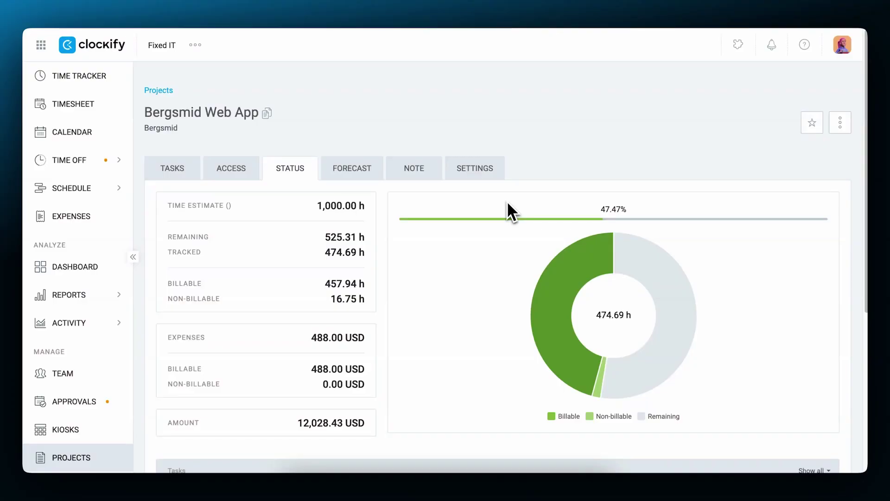
Step: Scroll down to Bergsmid Web App's daily forecast chart for Jul 01 – Aug 31, 2024
{"action": "scroll", "coordinate": [507, 202], "scroll_direction": "down", "scroll_amount": 5}
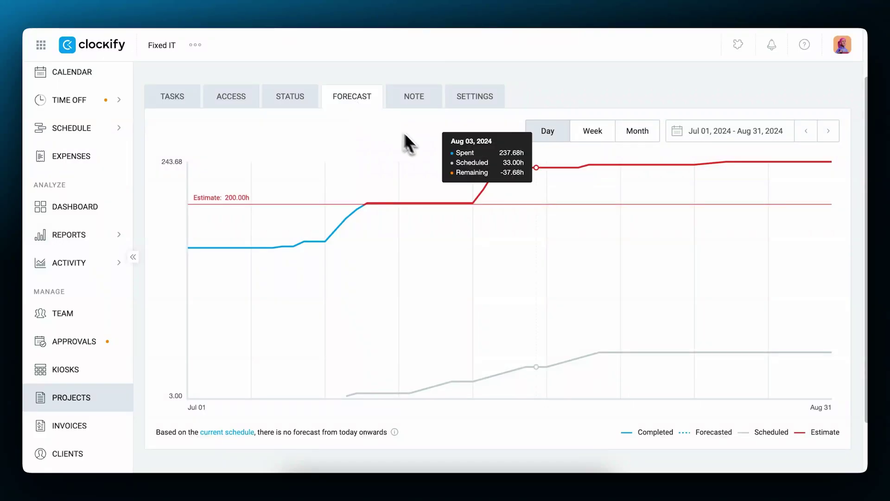
{"action": "mouse_move", "coordinate": [654, 430]}
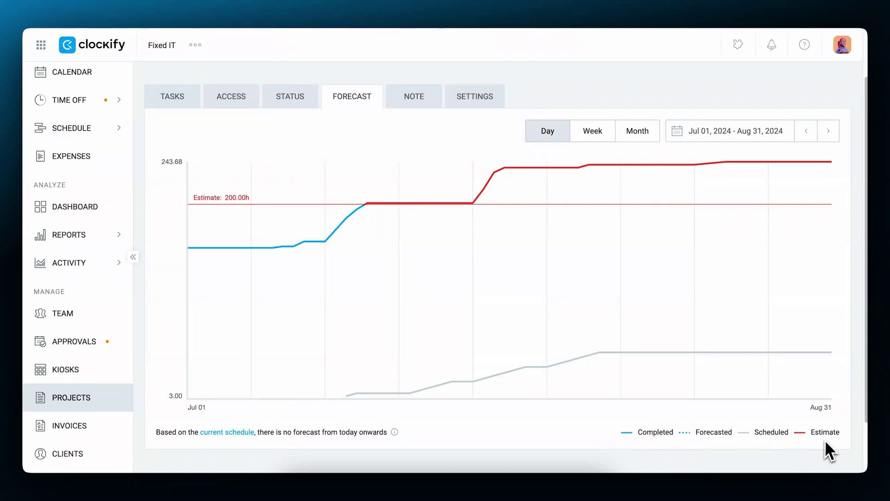
Step: Inspect the forecast legend, switch the chart to weekly view, and open its date range picker
{"action": "mouse_move", "coordinate": [826, 437]}
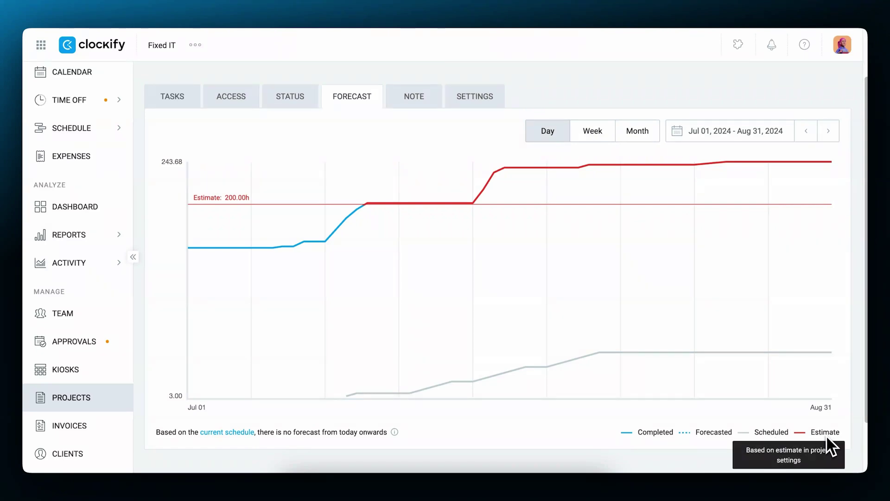
{"action": "mouse_move", "coordinate": [505, 266]}
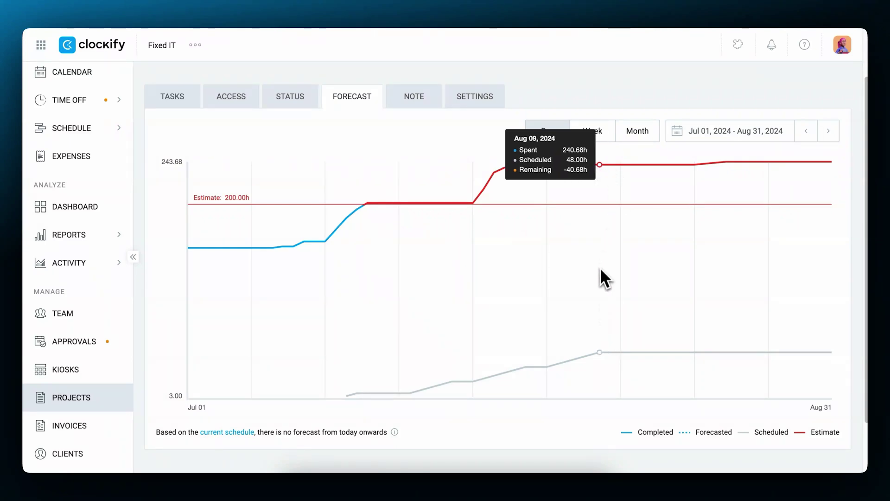
{"action": "left_click", "coordinate": [592, 129]}
{"action": "left_click", "coordinate": [684, 136]}
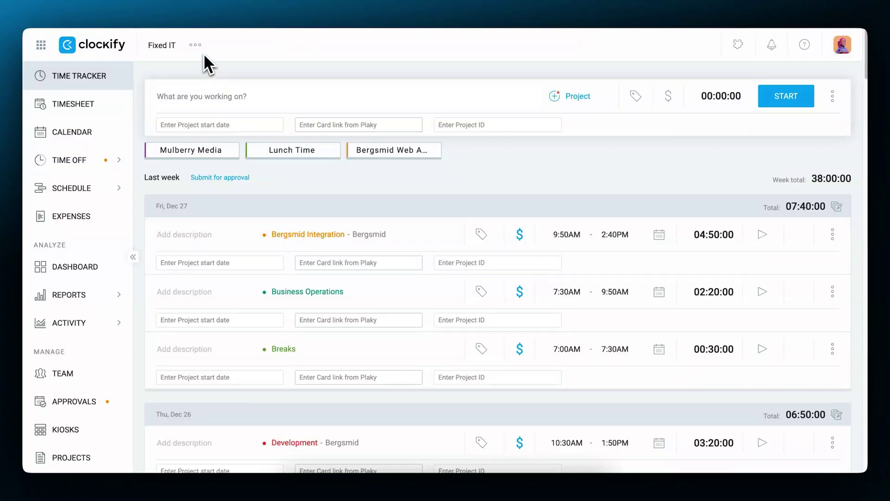
Step: Open the workspace's estimate alerts and keep Workspace admin as the 50% project alert recipient
{"action": "left_click", "coordinate": [202, 50]}
{"action": "left_click", "coordinate": [224, 67]}
{"action": "left_click", "coordinate": [310, 137]}
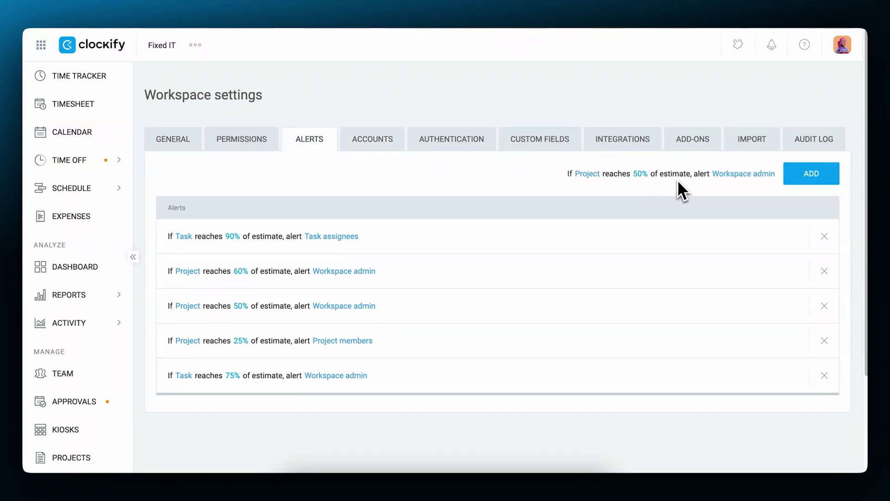
{"action": "left_click", "coordinate": [733, 176]}
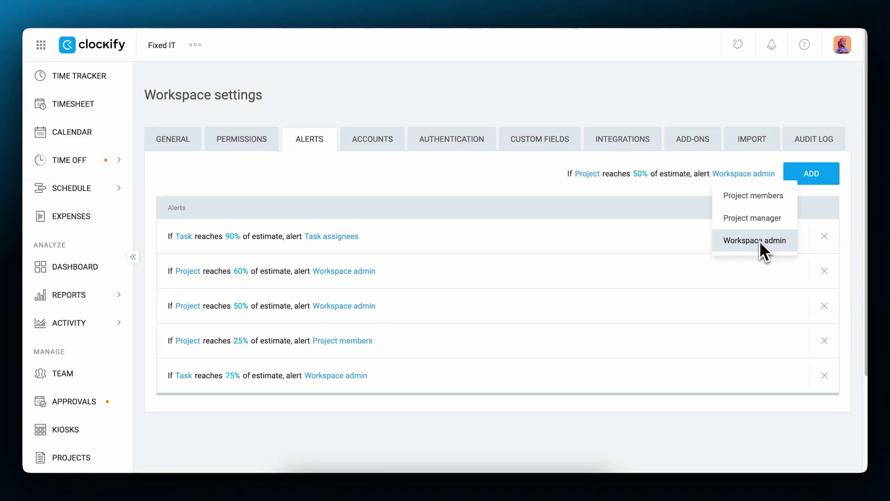
{"action": "left_click", "coordinate": [647, 184]}
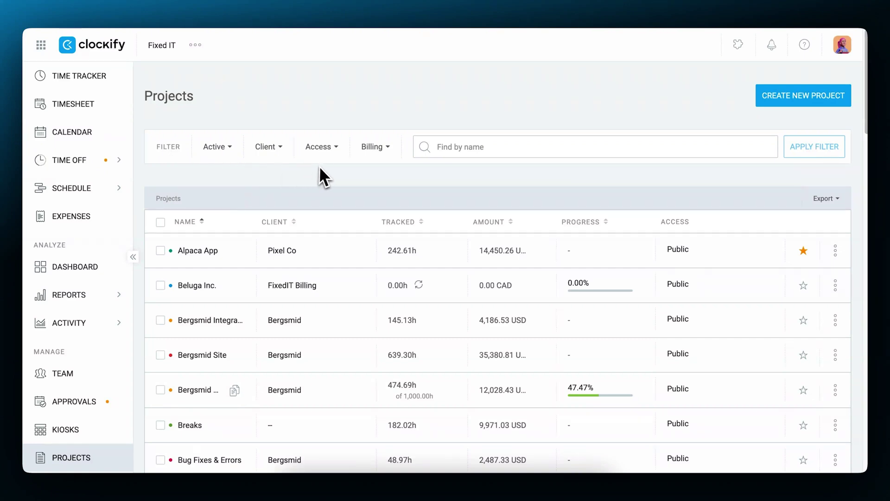
Step: Filter the projects list to Billable projects only
{"action": "left_click", "coordinate": [390, 147]}
{"action": "left_click", "coordinate": [393, 177]}
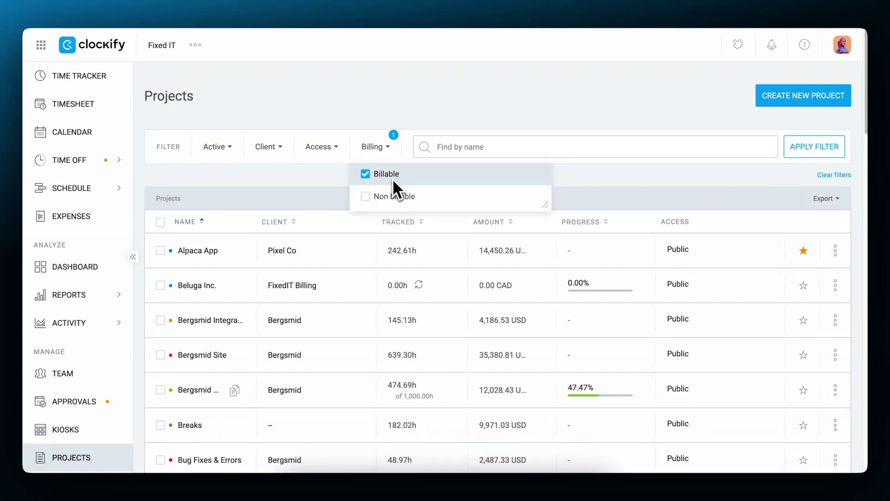
{"action": "left_click", "coordinate": [801, 153]}
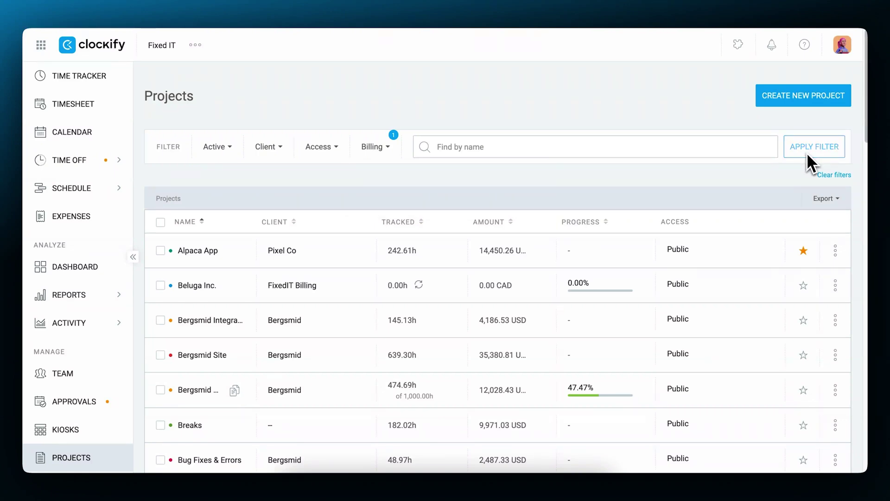
Step: Include Status and Visibility in the project export fields, then sort projects by amount, largest first
{"action": "left_click", "coordinate": [833, 199]}
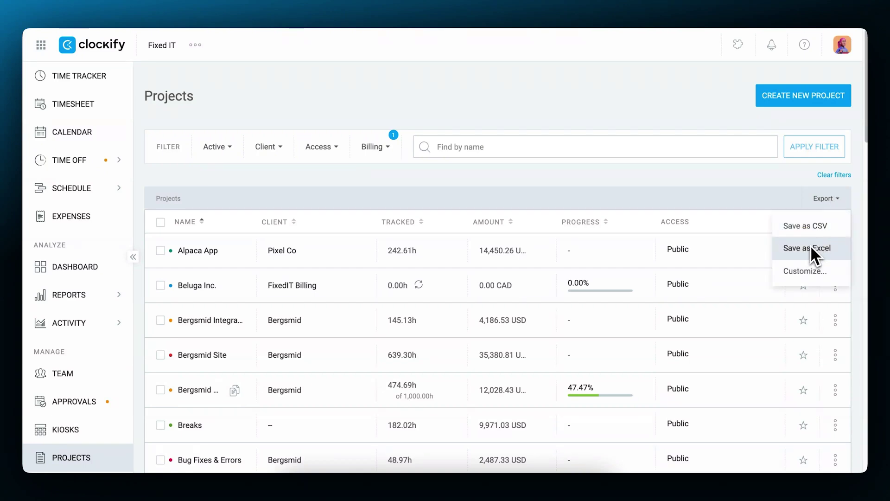
{"action": "left_click", "coordinate": [806, 271]}
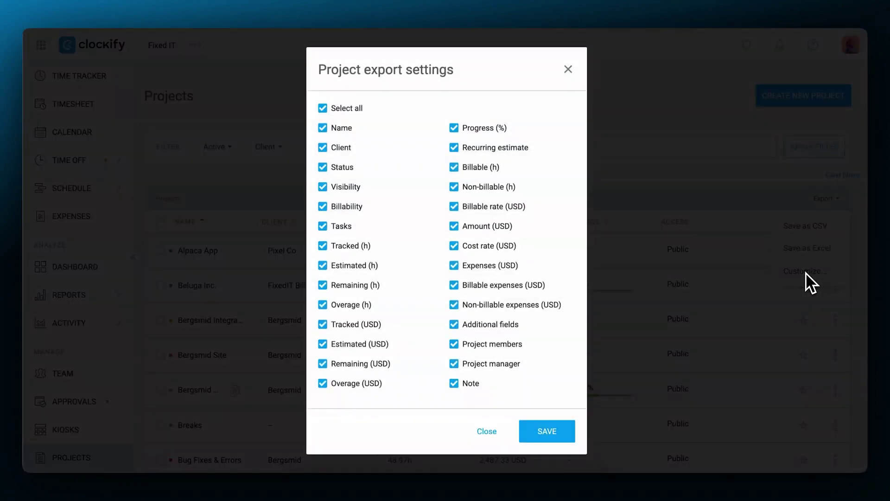
{"action": "left_click", "coordinate": [325, 169]}
{"action": "left_click", "coordinate": [323, 185]}
{"action": "left_click", "coordinate": [322, 185]}
{"action": "left_click", "coordinate": [295, 183]}
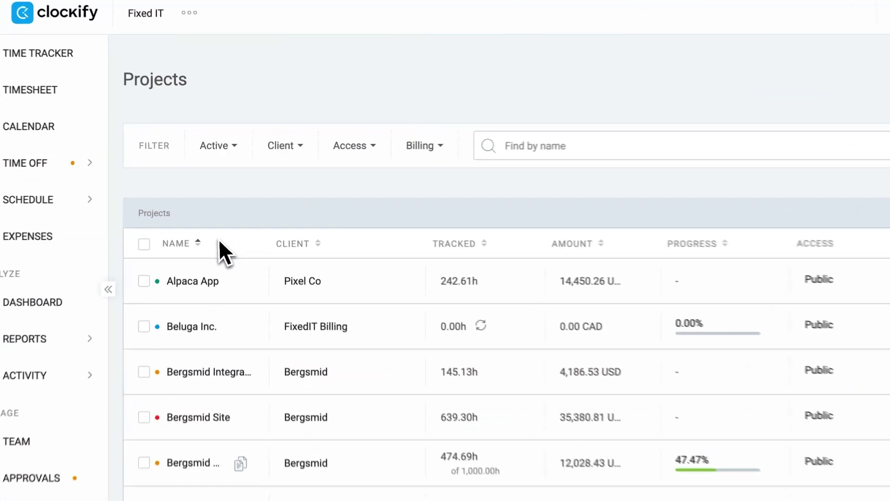
{"action": "left_click", "coordinate": [198, 243]}
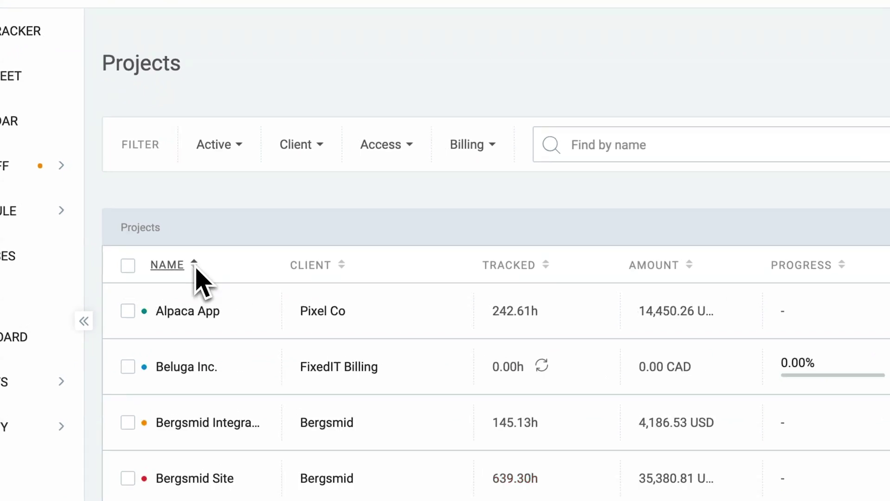
{"action": "left_click", "coordinate": [691, 266]}
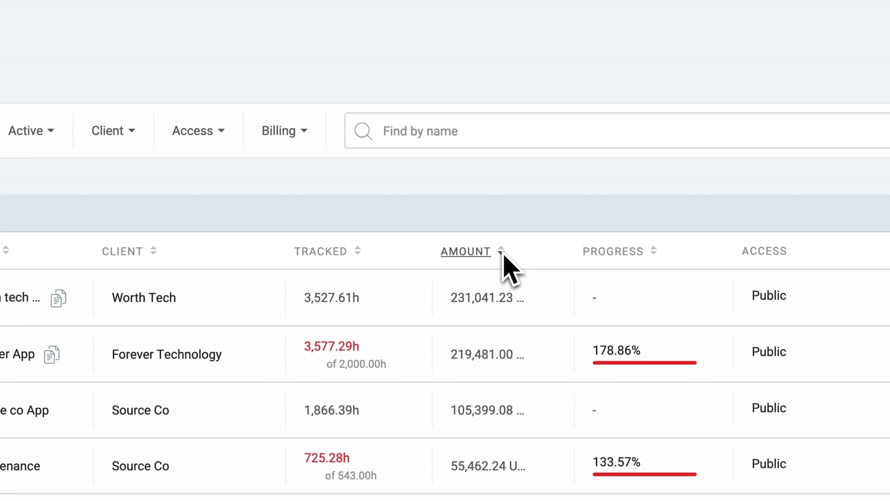